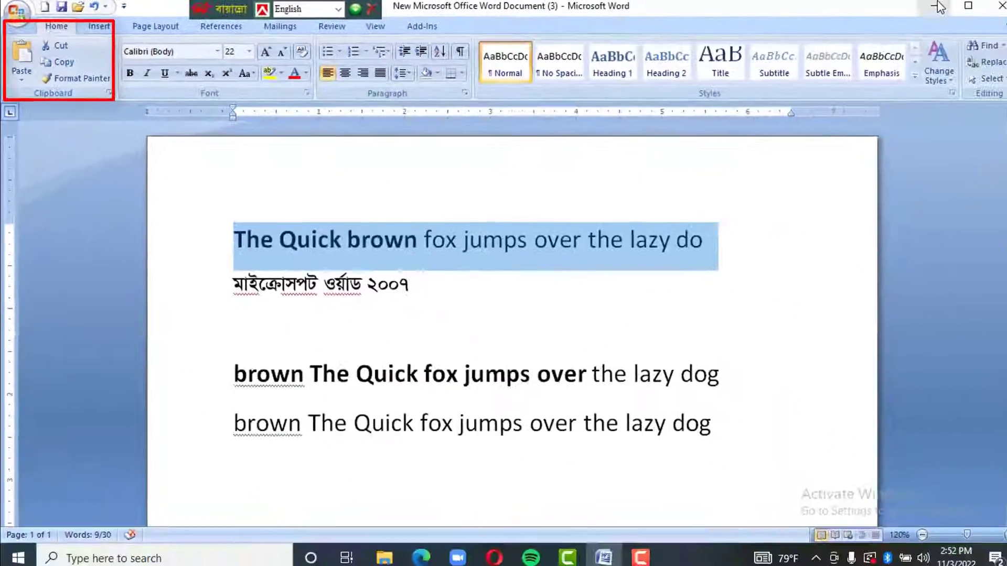
{"action": "left_click", "coordinate": [937, 5]}
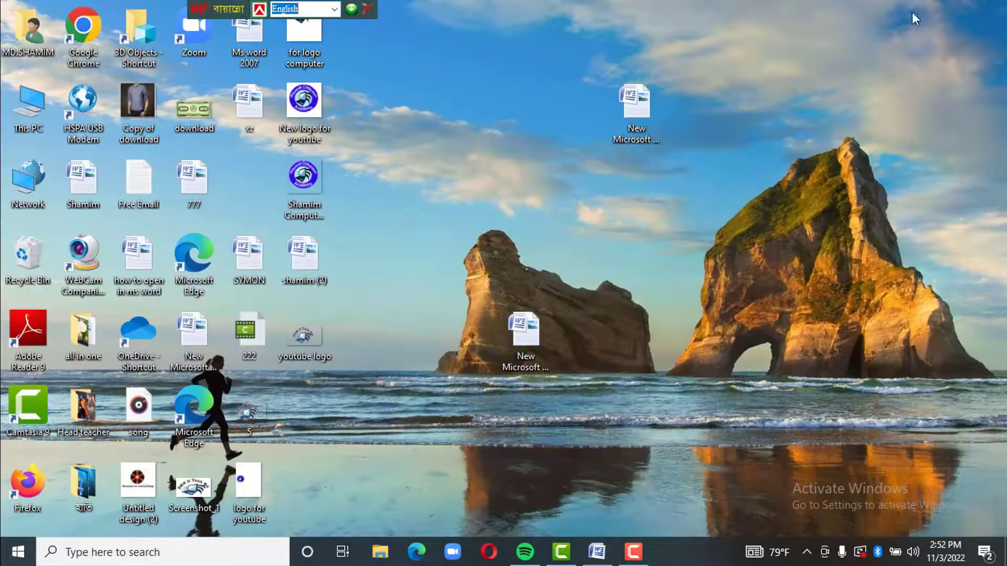
{"action": "left_click", "coordinate": [598, 552]}
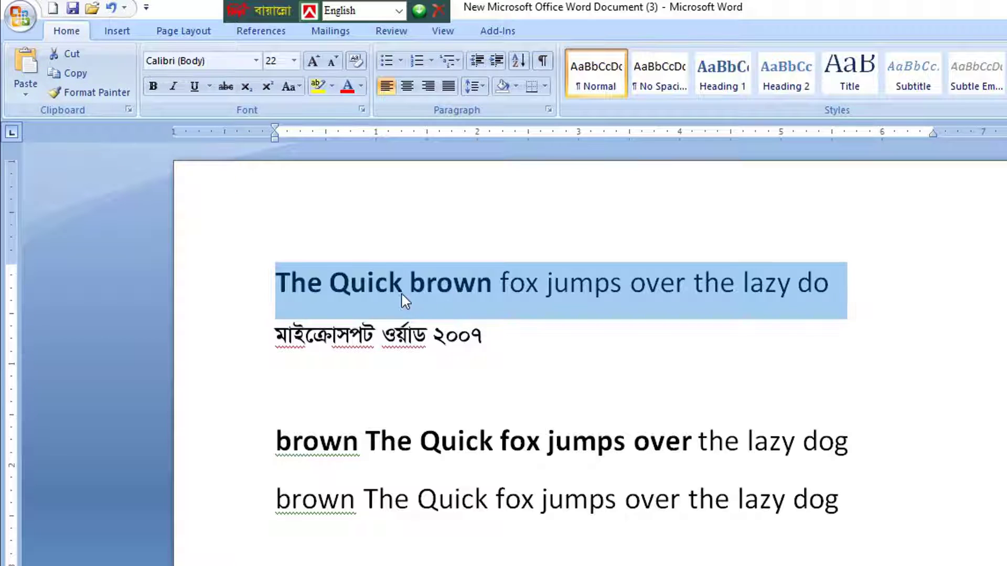
Cut the first sentence, "The Quick brown fox jumps over the lazy do", and paste it below the last sentence.
{"action": "double_click", "coordinate": [630, 302]}
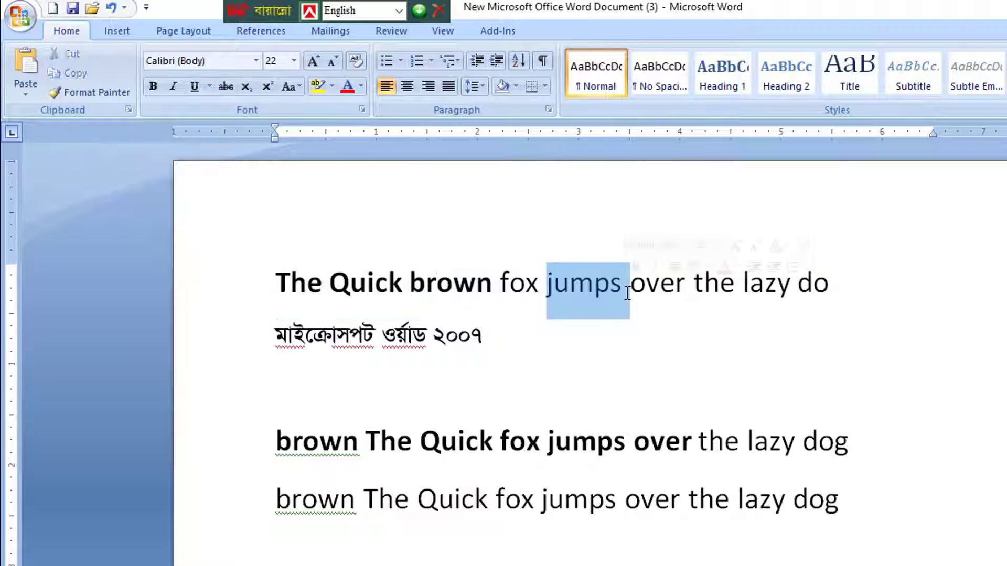
{"action": "triple_click", "coordinate": [629, 302]}
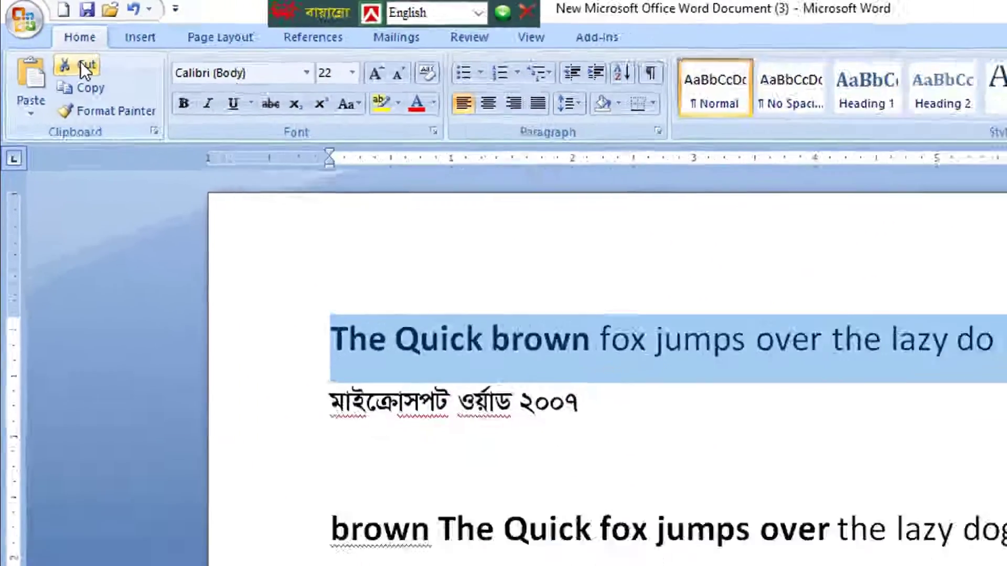
{"action": "left_click", "coordinate": [81, 65]}
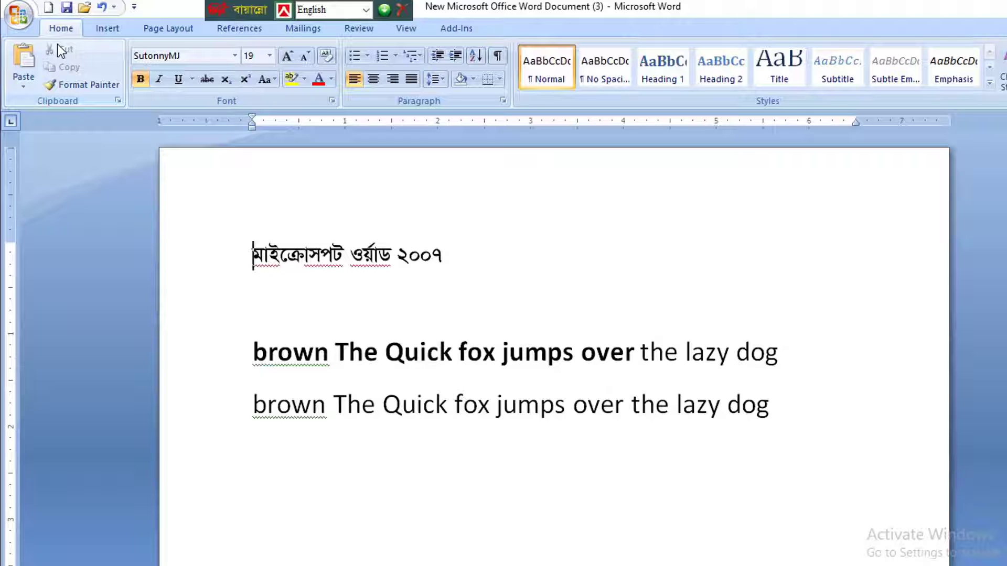
{"action": "left_click", "coordinate": [273, 301]}
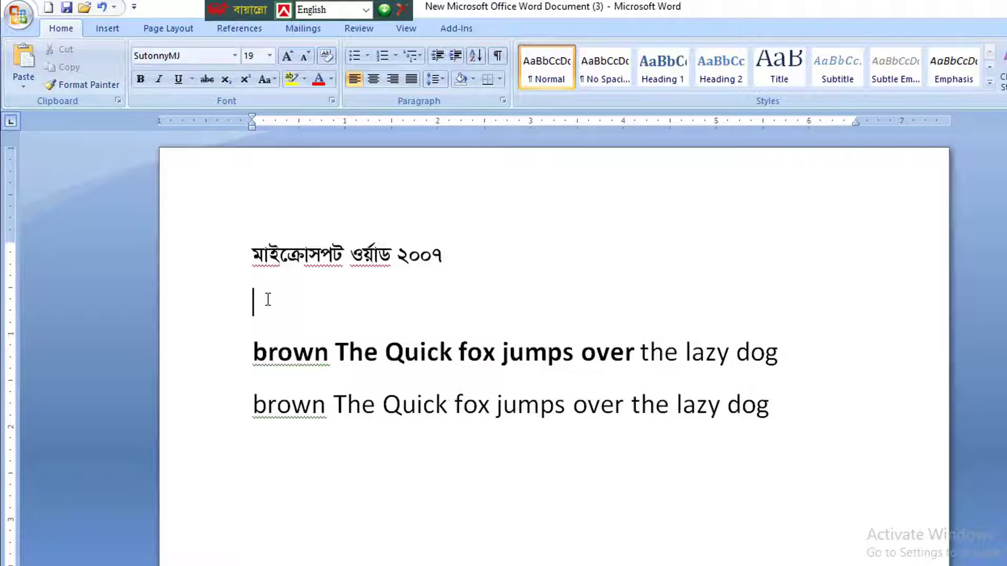
{"action": "left_click", "coordinate": [281, 495]}
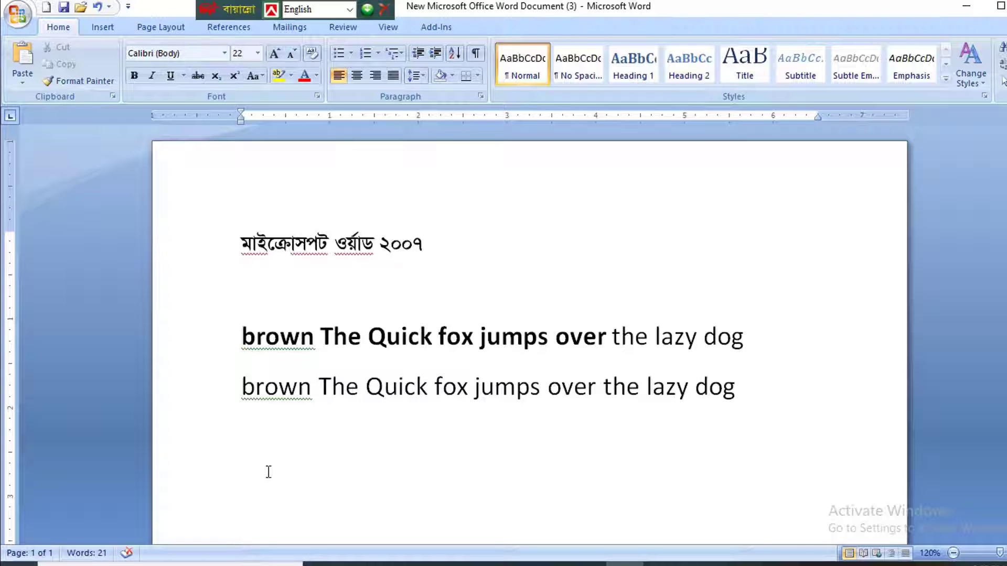
{"action": "left_click", "coordinate": [24, 81]}
{"action": "left_click", "coordinate": [43, 98]}
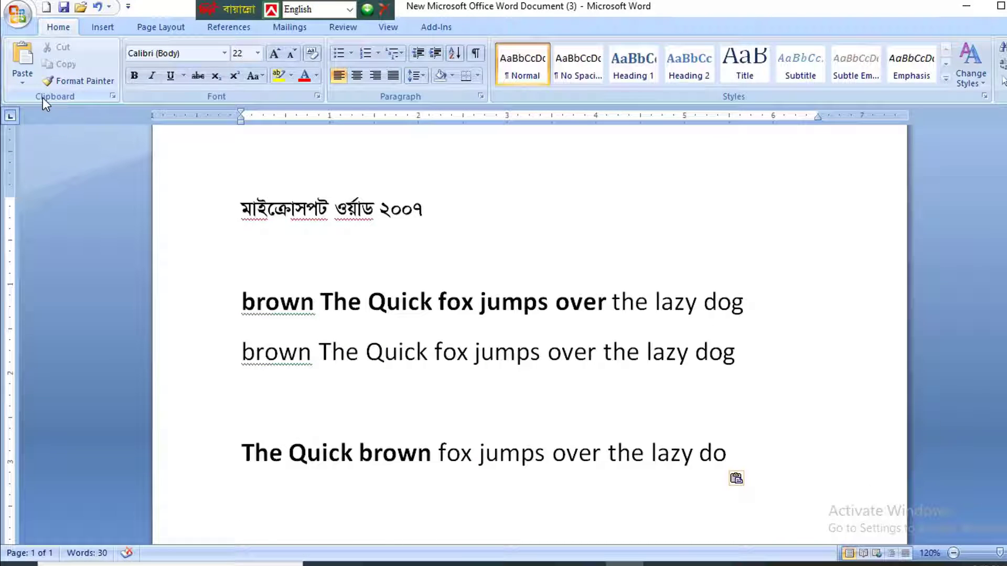
Undo the paste and the cut of the first sentence.
{"action": "key", "text": "ctrl+z"}
{"action": "key", "text": "ctrl+z"}
{"action": "key", "text": "ctrl+z"}
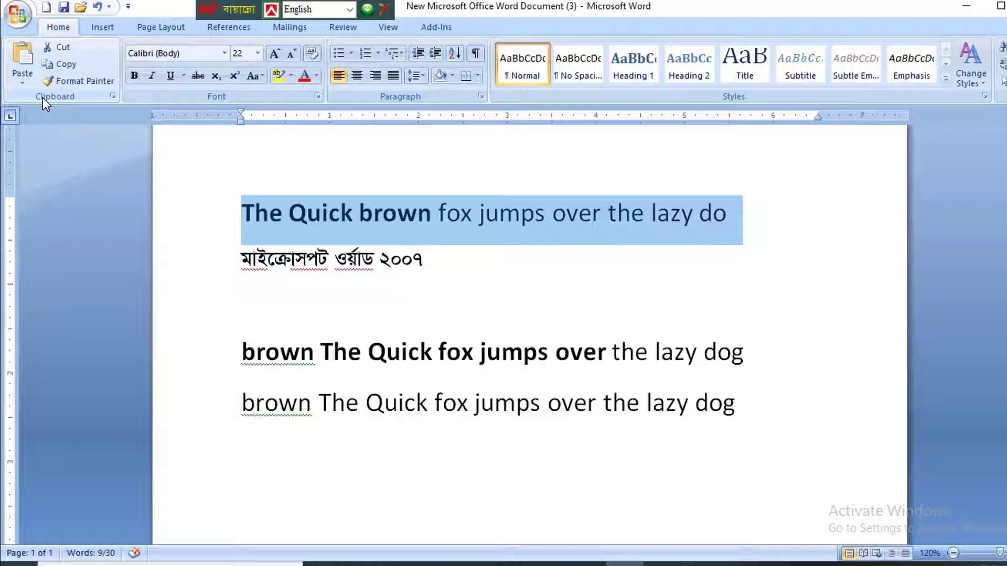
Cut the selected first sentence, add two blank lines after the last sentence, and paste it there.
{"action": "key", "text": "ctrl+x"}
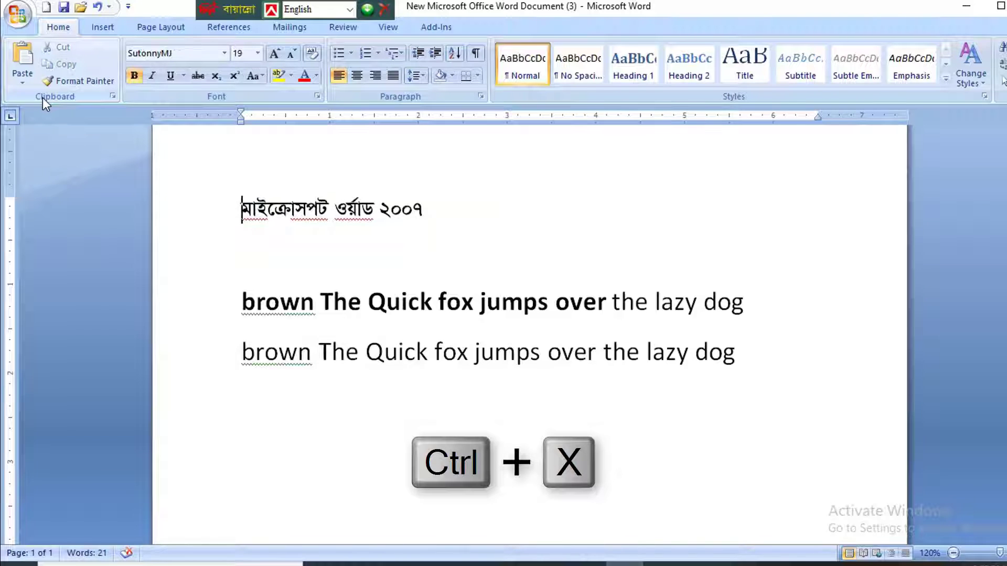
{"action": "left_click", "coordinate": [256, 468]}
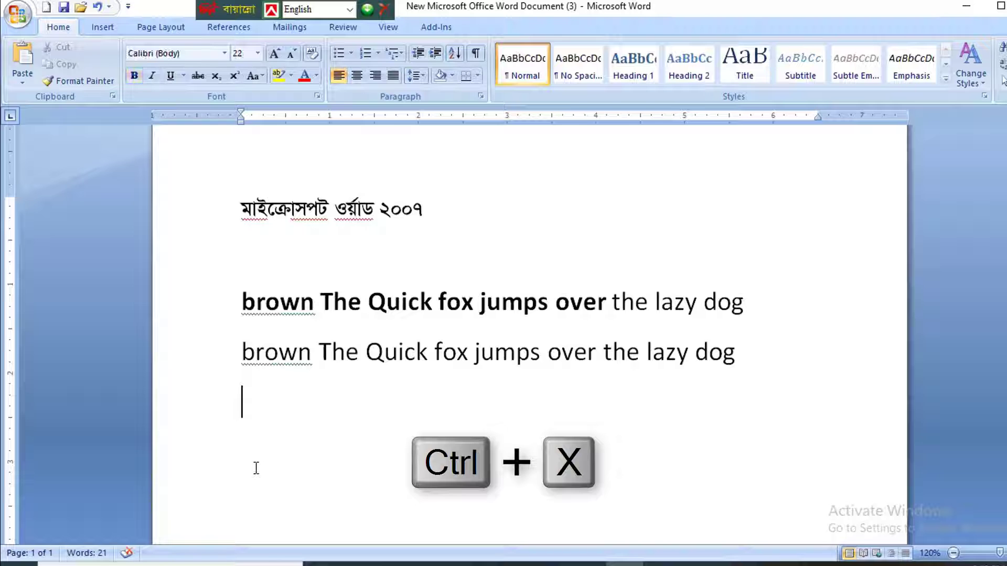
{"action": "key", "text": "Return"}
{"action": "key", "text": "Return"}
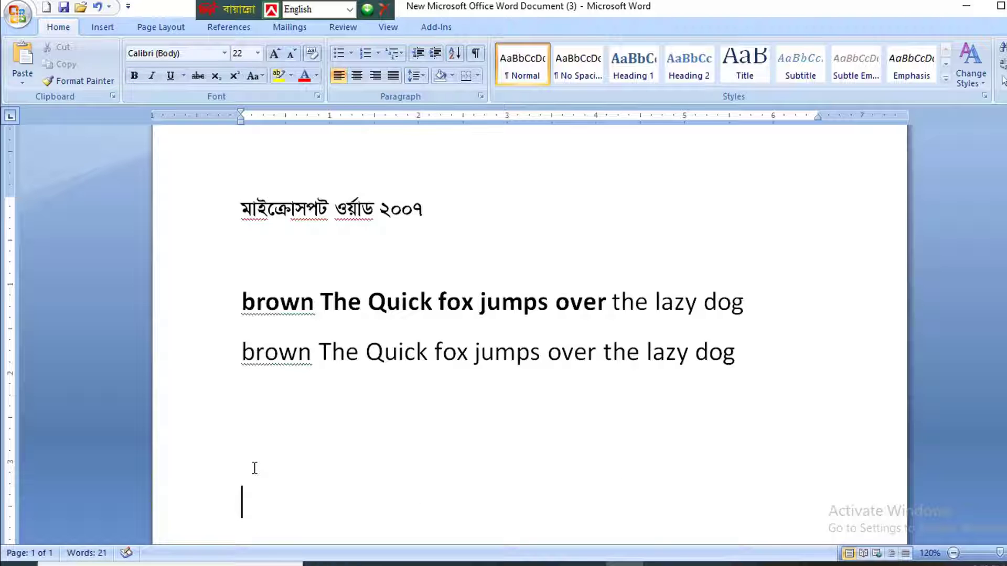
{"action": "key", "text": "ctrl+v"}
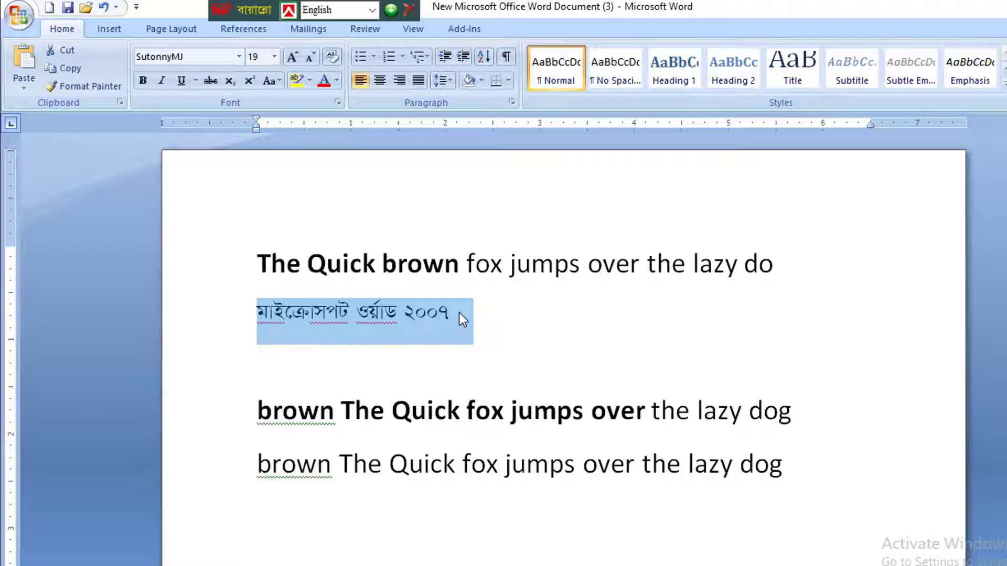
Copy the first sentence and paste it twice at the blank line below the Bengali text.
{"action": "double_click", "coordinate": [550, 262]}
{"action": "triple_click", "coordinate": [549, 262]}
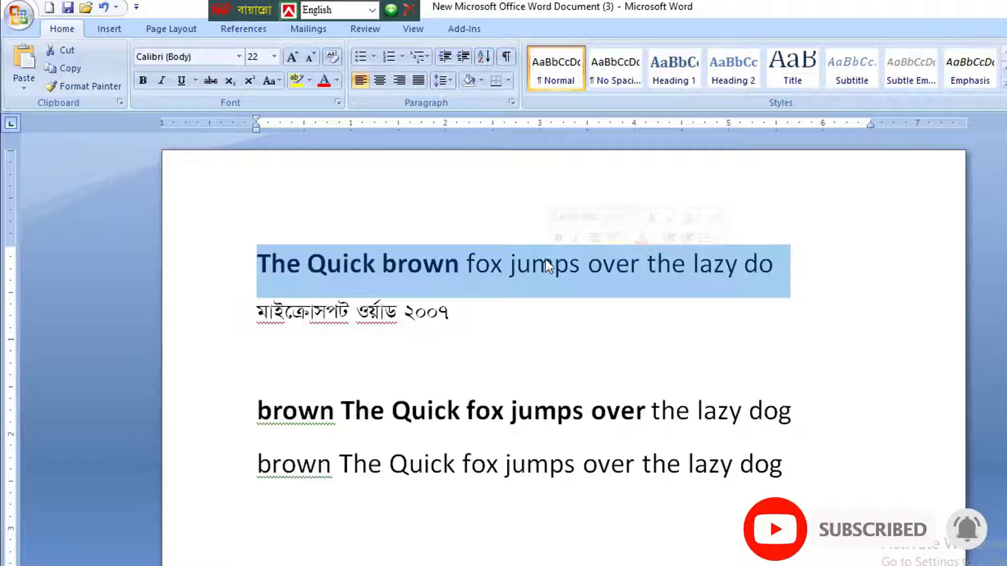
{"action": "left_click", "coordinate": [66, 68]}
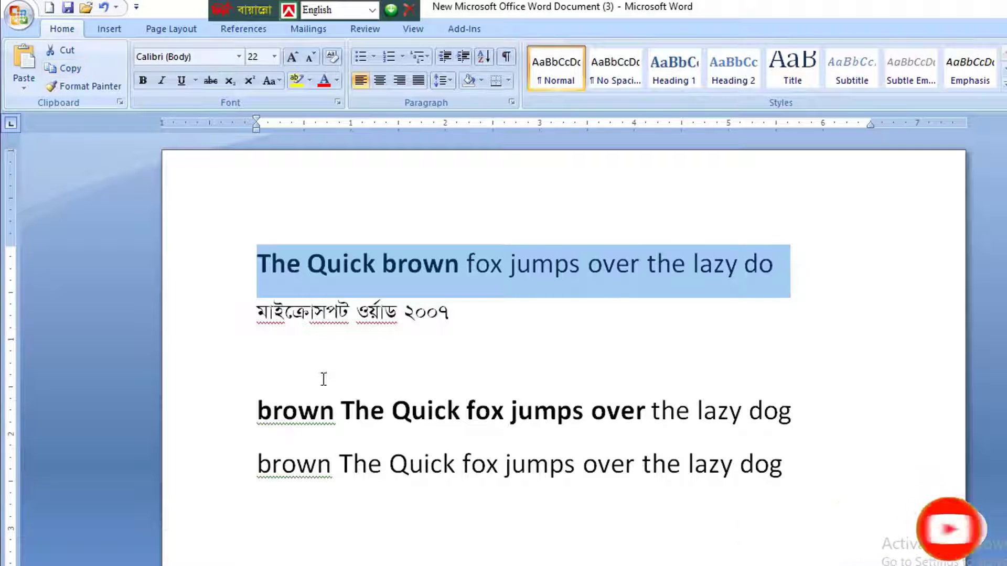
{"action": "double_click", "coordinate": [286, 366]}
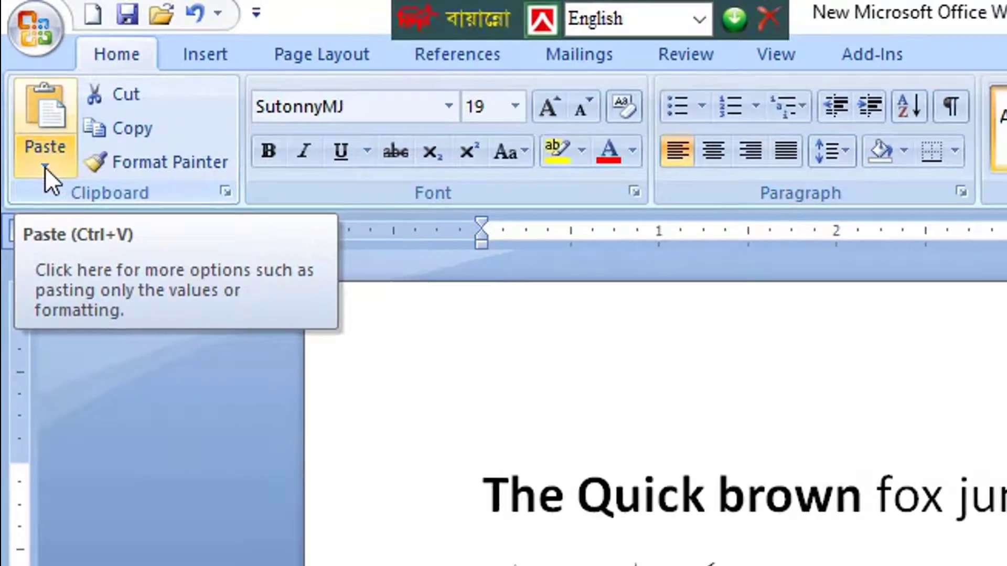
{"action": "left_click", "coordinate": [47, 172]}
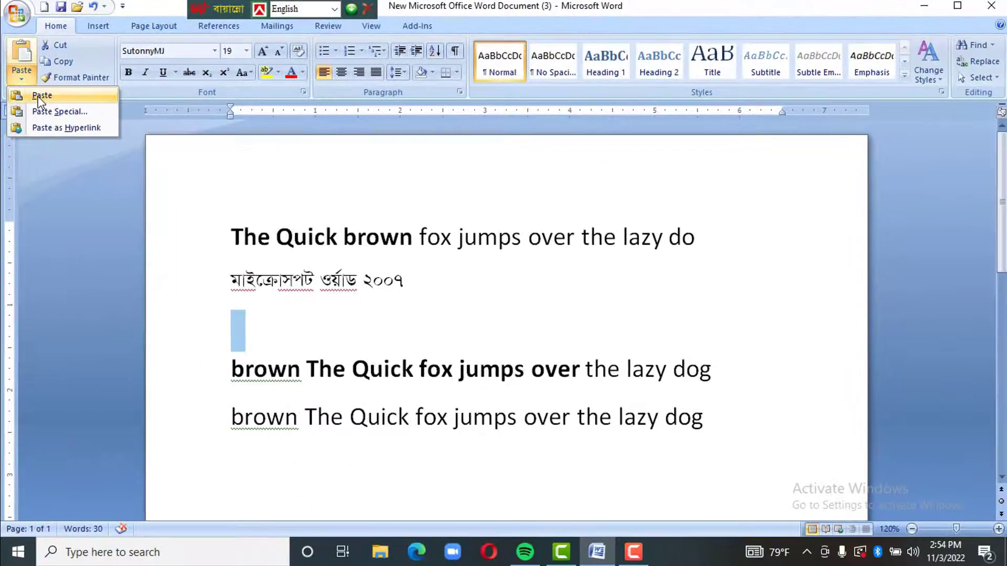
{"action": "left_click", "coordinate": [38, 95]}
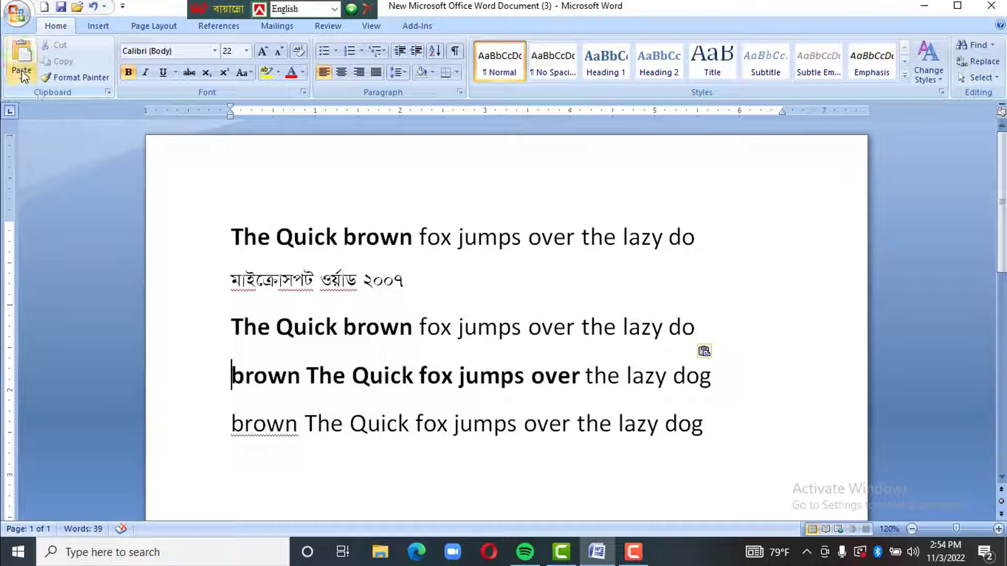
{"action": "left_click", "coordinate": [23, 79]}
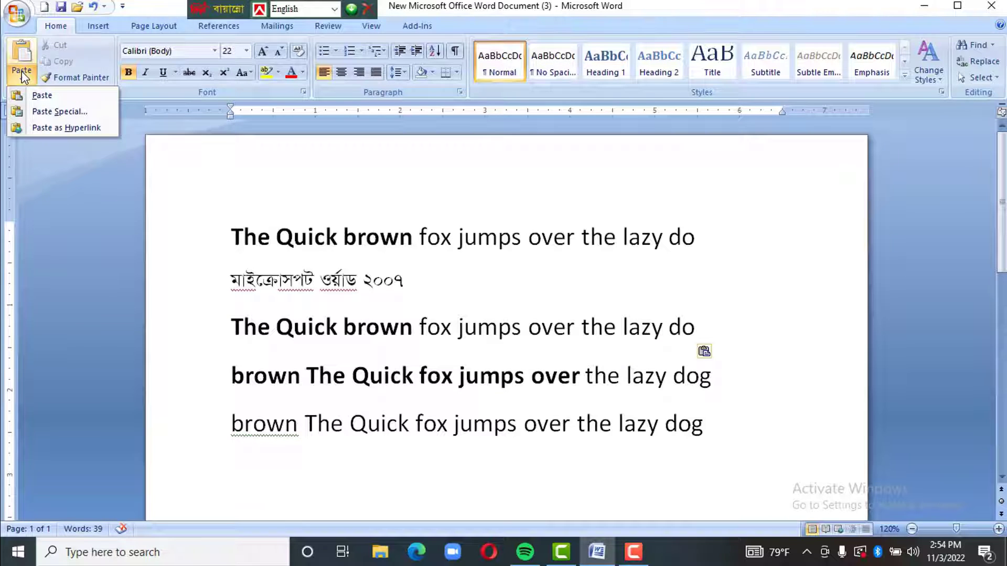
{"action": "left_click", "coordinate": [35, 96]}
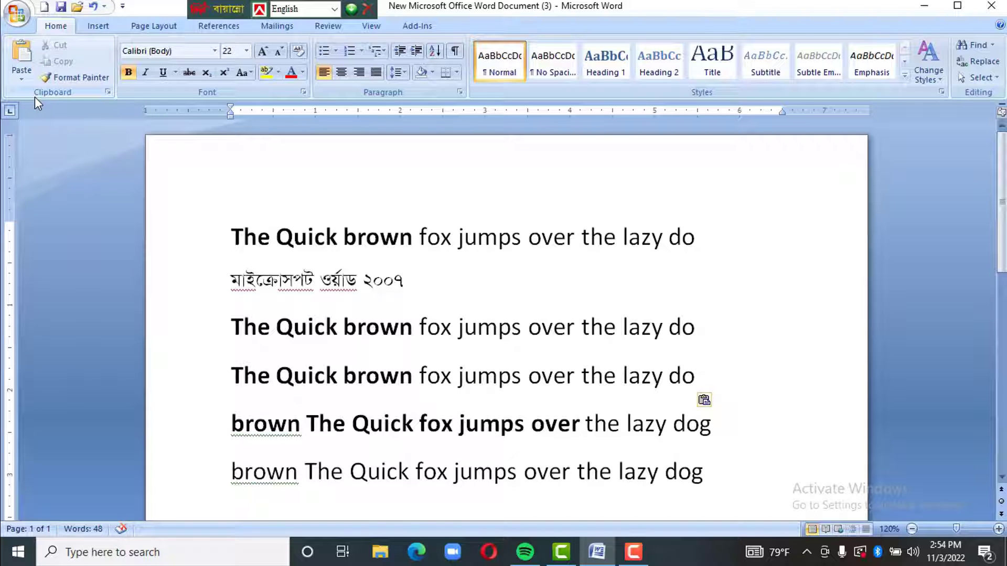
Undo both pastes and the earlier edits that added bold formatting and the duplicate "brown The Quick fox" sentence.
{"action": "key", "text": "ctrl+z"}
{"action": "key", "text": "ctrl+z"}
{"action": "key", "text": "ctrl+z"}
{"action": "key", "text": "ctrl+z"}
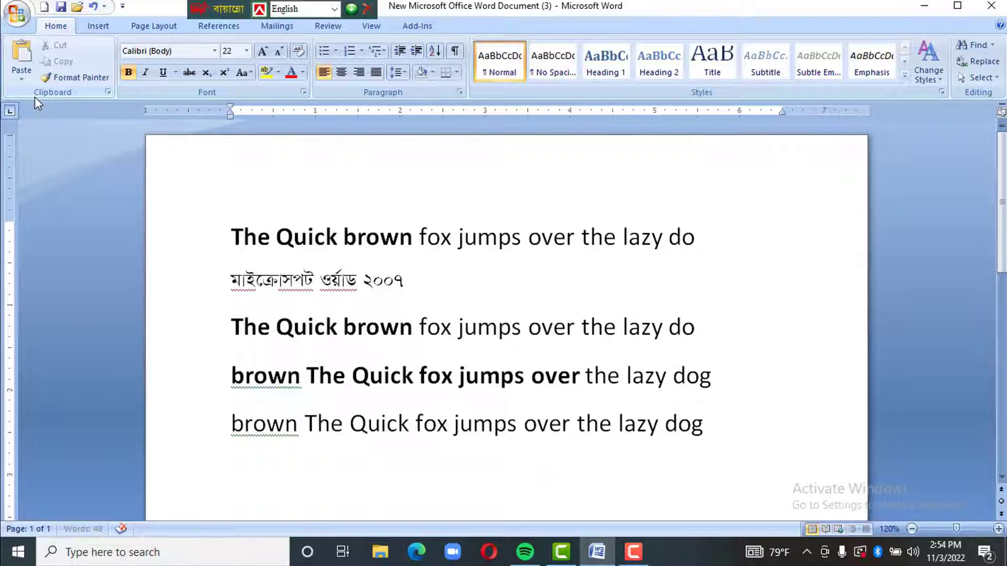
{"action": "key", "text": "ctrl+z"}
{"action": "key", "text": "ctrl+z"}
{"action": "key", "text": "ctrl+z"}
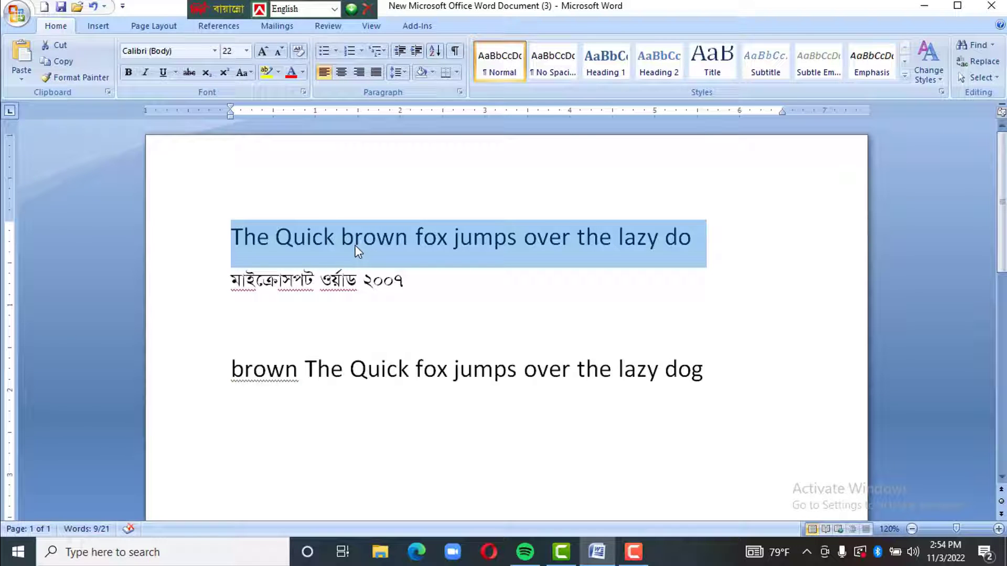
Copy the selected first sentence and paste it five times below the "brown The Quick fox" sentence.
{"action": "key", "text": "ctrl+c"}
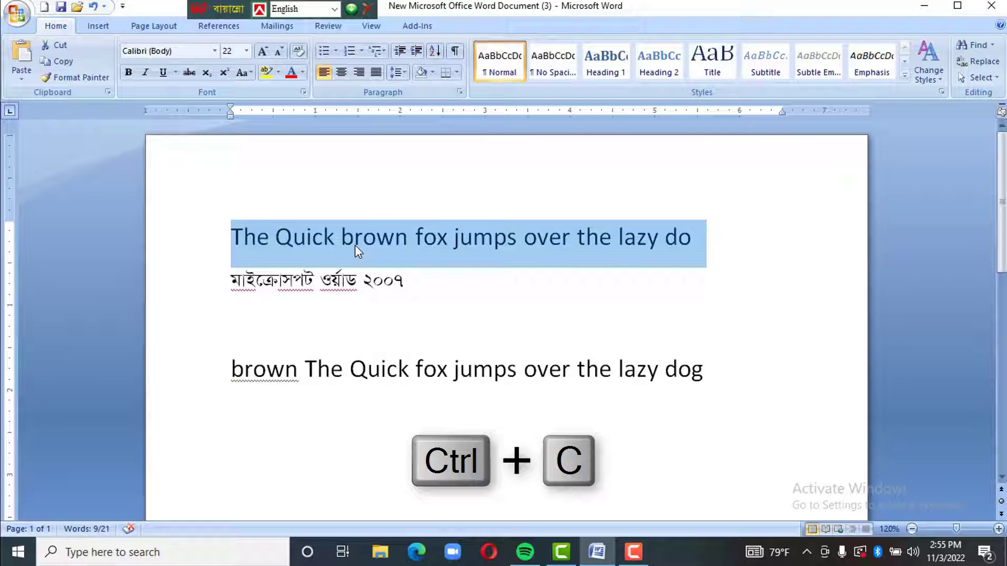
{"action": "left_click", "coordinate": [226, 462]}
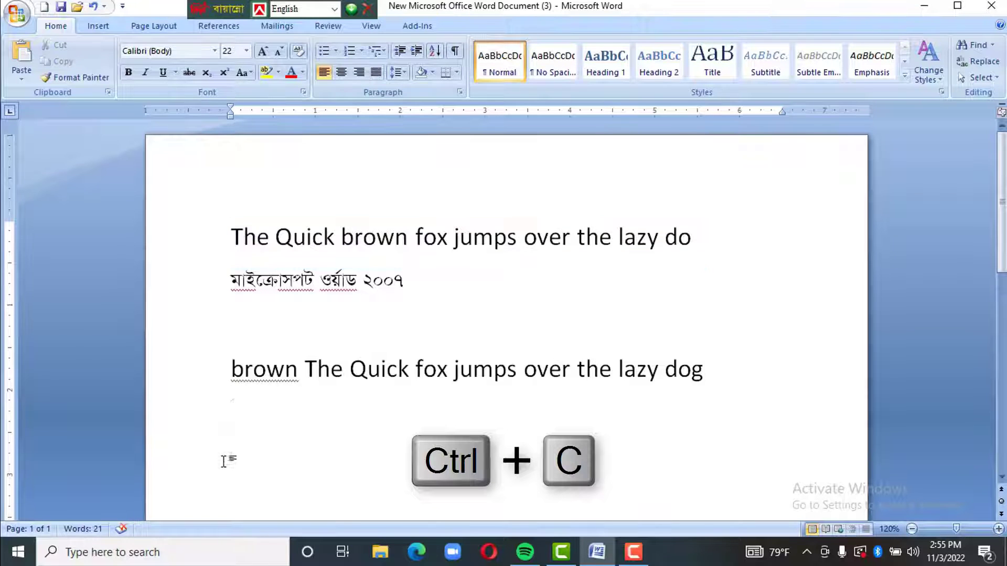
{"action": "key", "text": "ctrl+v"}
{"action": "key", "text": "ctrl+v"}
{"action": "key", "text": "ctrl+v"}
{"action": "key", "text": "ctrl+v"}
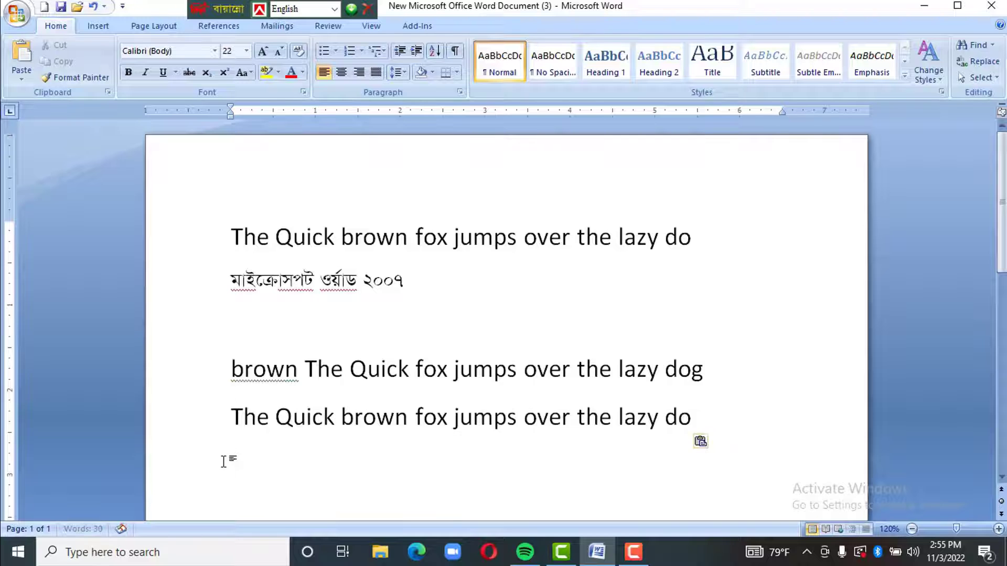
{"action": "key", "text": "ctrl+v"}
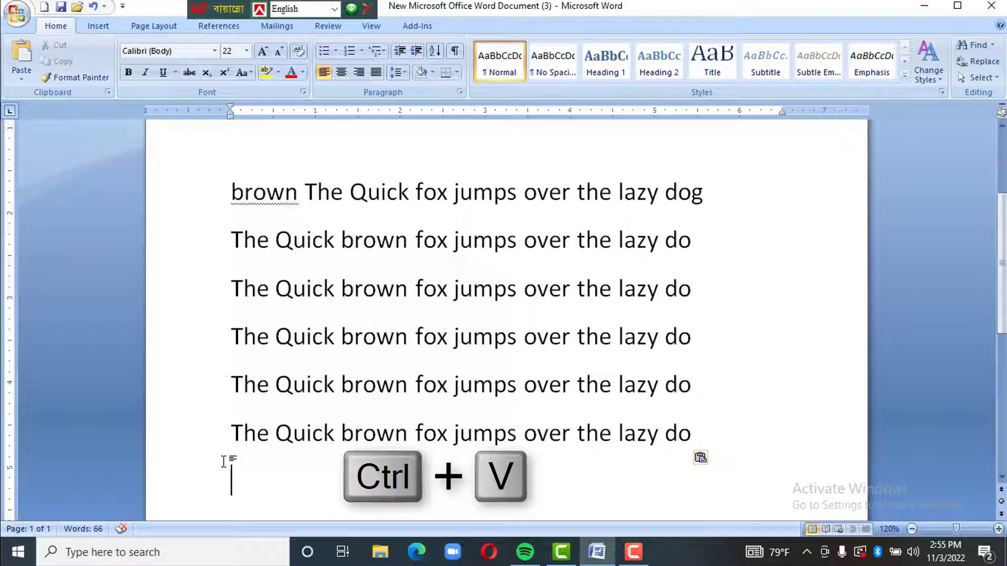
Make the whole first sentence, "The Quick brown fox jumps over the lazy do", bold.
{"action": "scroll", "coordinate": [449, 376], "scroll_direction": "up", "scroll_amount": 4}
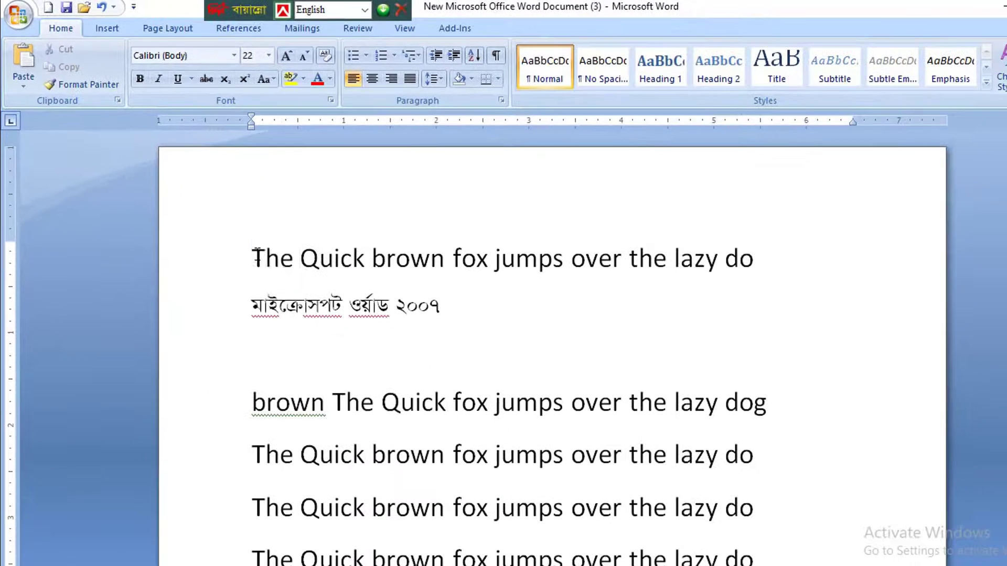
{"action": "double_click", "coordinate": [515, 516]}
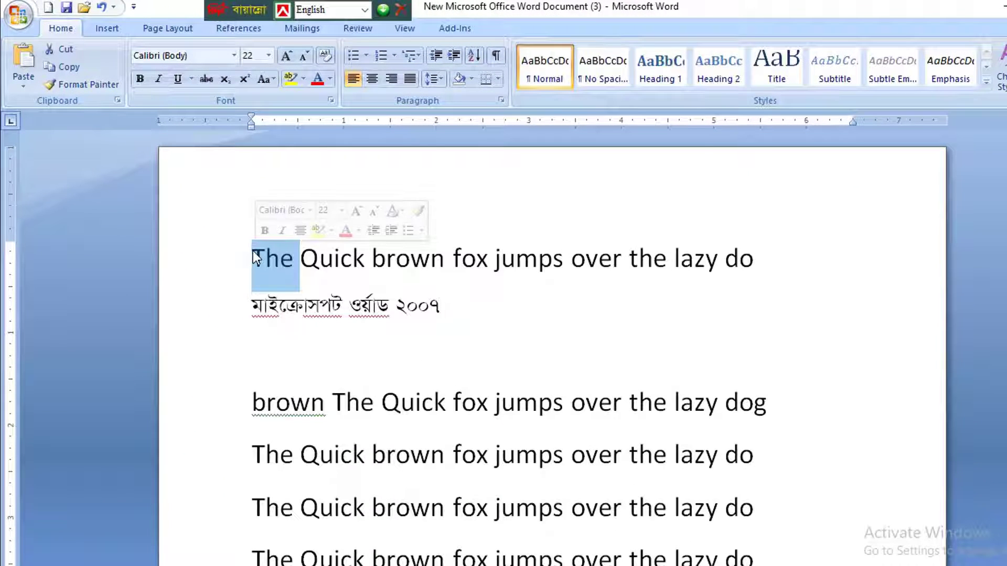
{"action": "key", "text": "Right"}
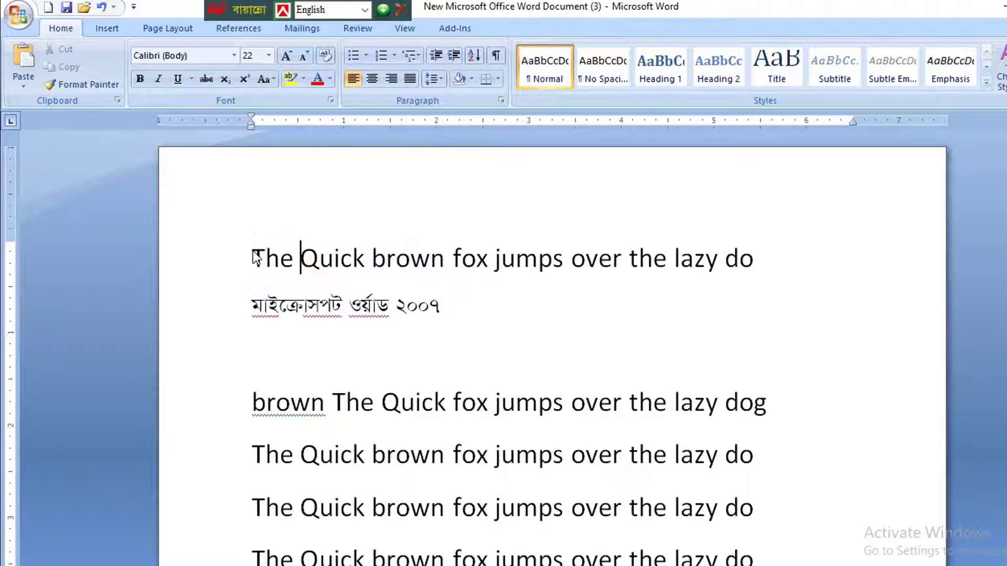
{"action": "key", "text": "Down"}
{"action": "key", "text": "Up"}
{"action": "key", "text": "End"}
{"action": "left_click", "coordinate": [247, 257]}
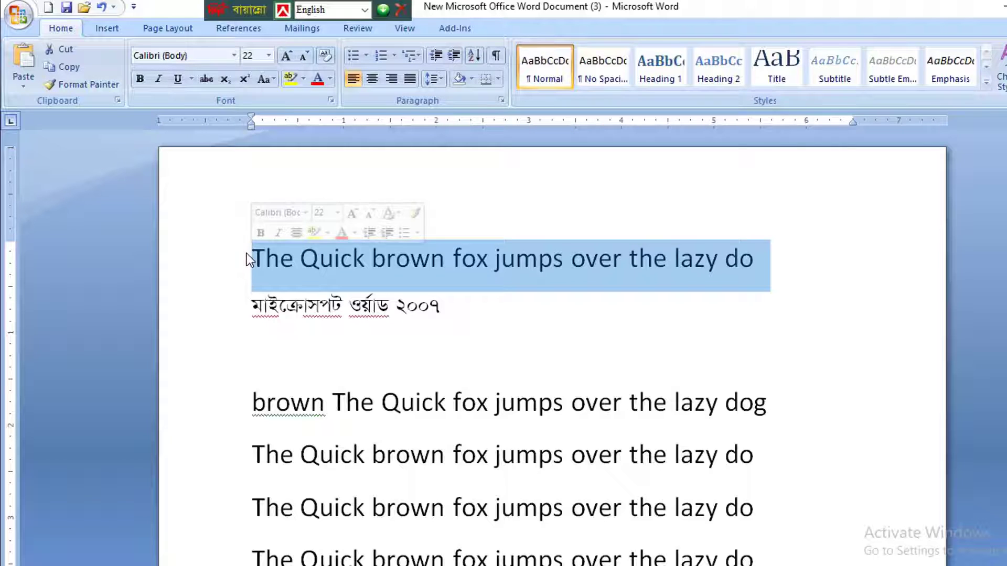
{"action": "key", "text": "ctrl+b"}
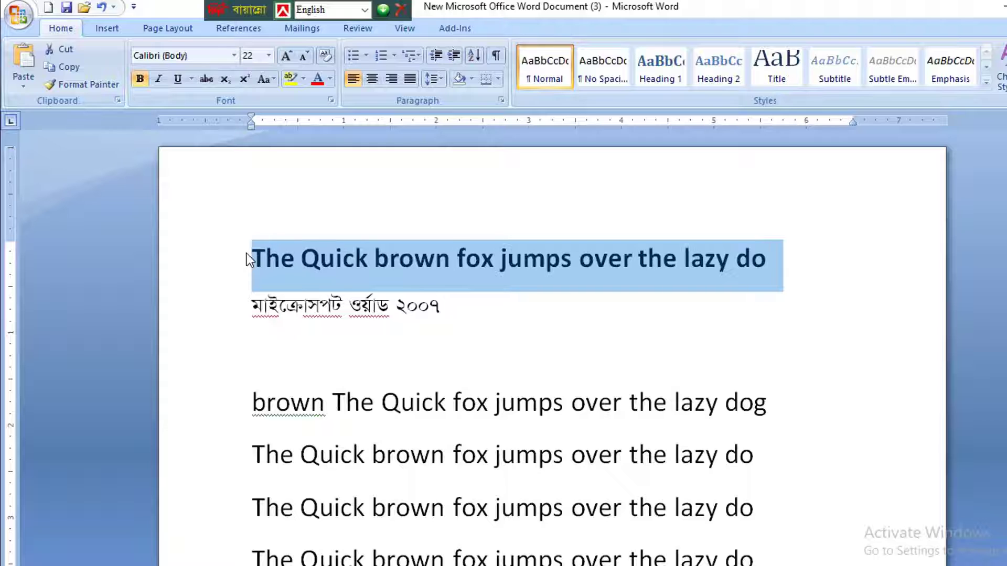
Copy the first sentence's bold formatting onto the "brown The Quick fox jumps over the lazy dog" sentence with Format Painter.
{"action": "scroll", "coordinate": [624, 312], "scroll_direction": "up", "scroll_amount": 2}
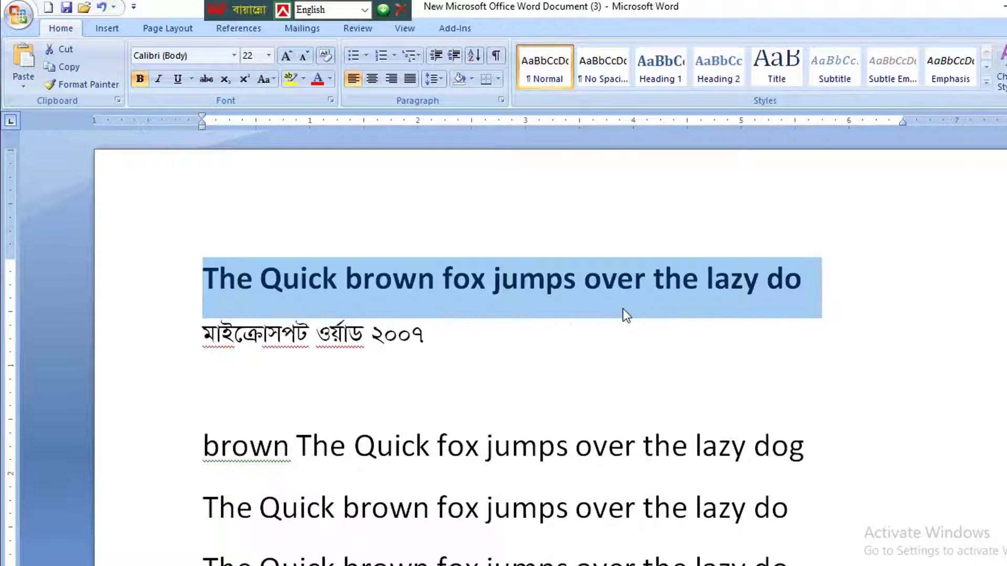
{"action": "scroll", "coordinate": [562, 315], "scroll_direction": "down", "scroll_amount": 3}
{"action": "scroll", "coordinate": [562, 315], "scroll_direction": "up", "scroll_amount": 3}
{"action": "scroll", "coordinate": [562, 315], "scroll_direction": "down", "scroll_amount": 1}
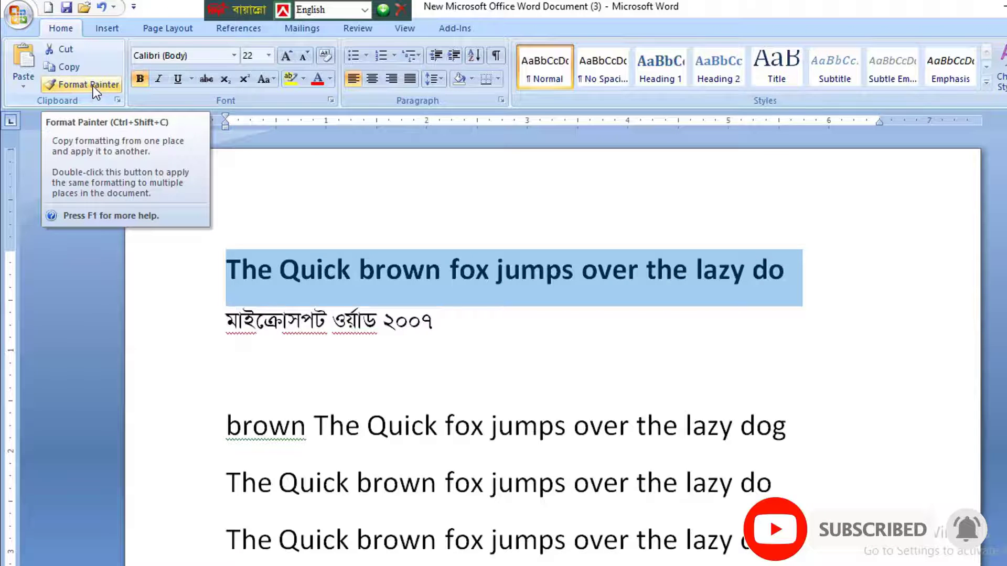
{"action": "left_click", "coordinate": [90, 83]}
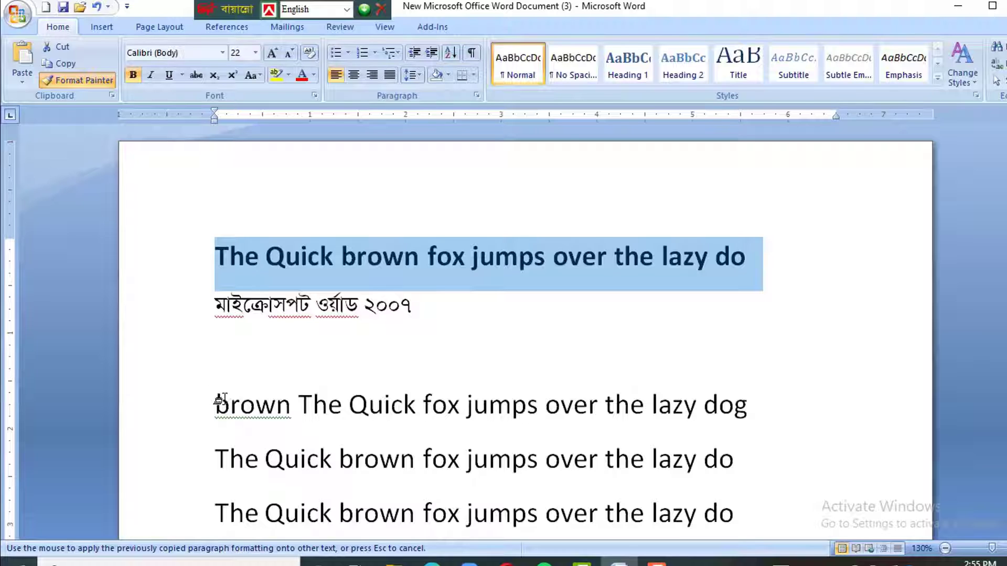
{"action": "mouse_move", "coordinate": [217, 407]}
{"action": "left_mouse_down"}
{"action": "mouse_move", "coordinate": [476, 411]}
{"action": "mouse_move", "coordinate": [717, 396]}
{"action": "left_mouse_up"}
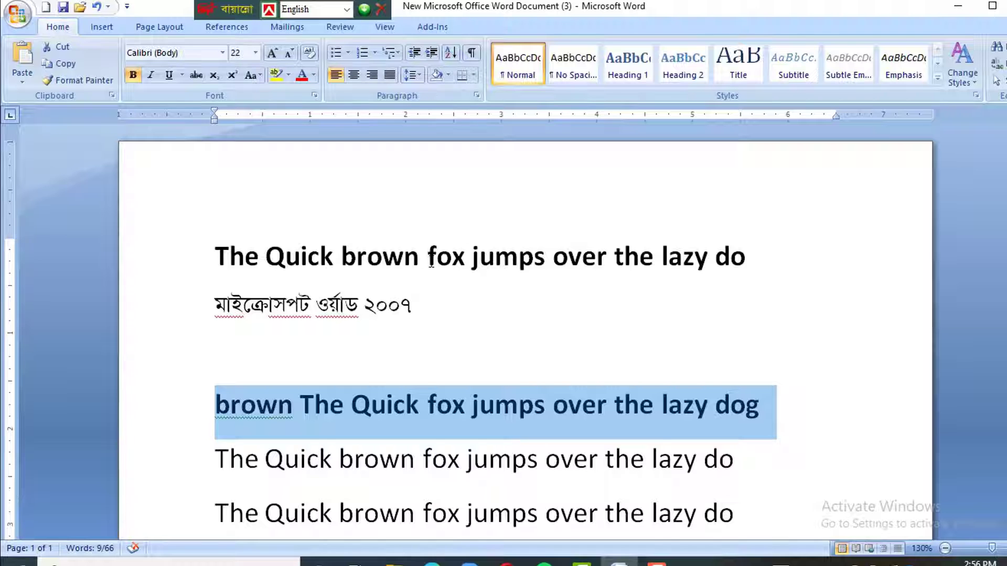
Copy the non-bold formatting of the second pasted "The Quick brown fox" sentence onto the bold "brown The Quick fox" sentence with Format Painter.
{"action": "scroll", "coordinate": [523, 446], "scroll_direction": "down", "scroll_amount": 1}
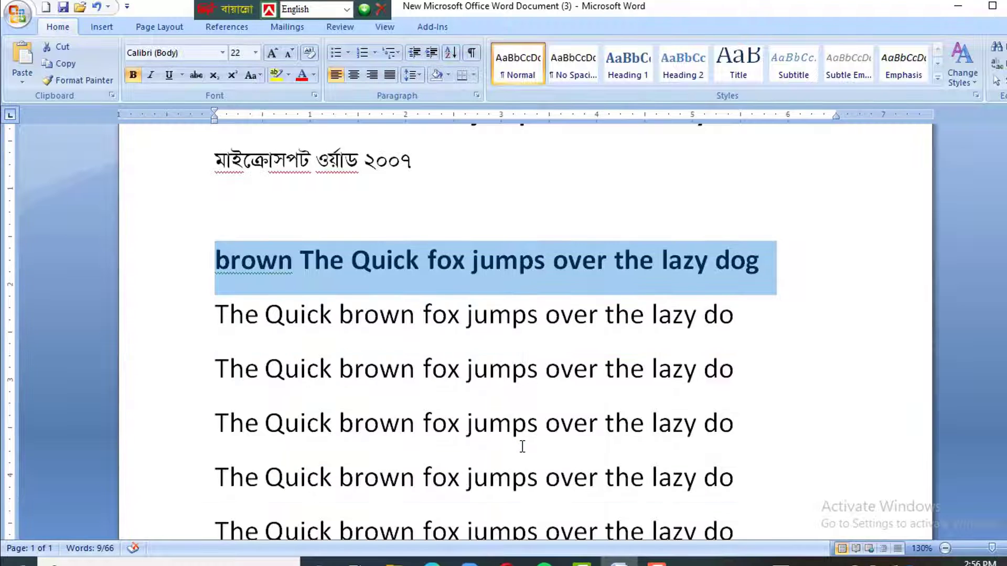
{"action": "scroll", "coordinate": [521, 445], "scroll_direction": "up", "scroll_amount": 1}
{"action": "scroll", "coordinate": [433, 457], "scroll_direction": "down", "scroll_amount": 1}
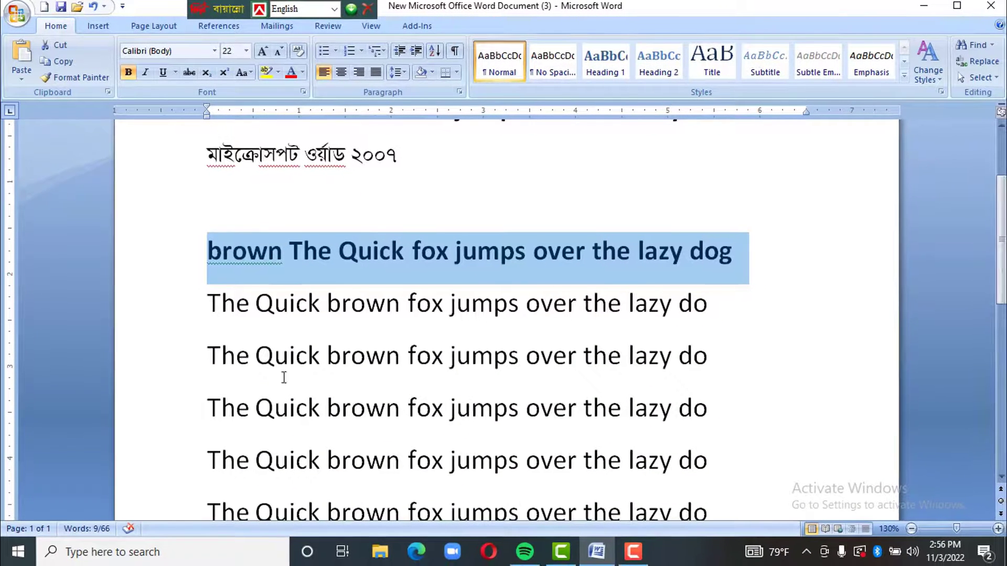
{"action": "left_click_drag", "start_coordinate": [208, 354], "coordinate": [238, 344]}
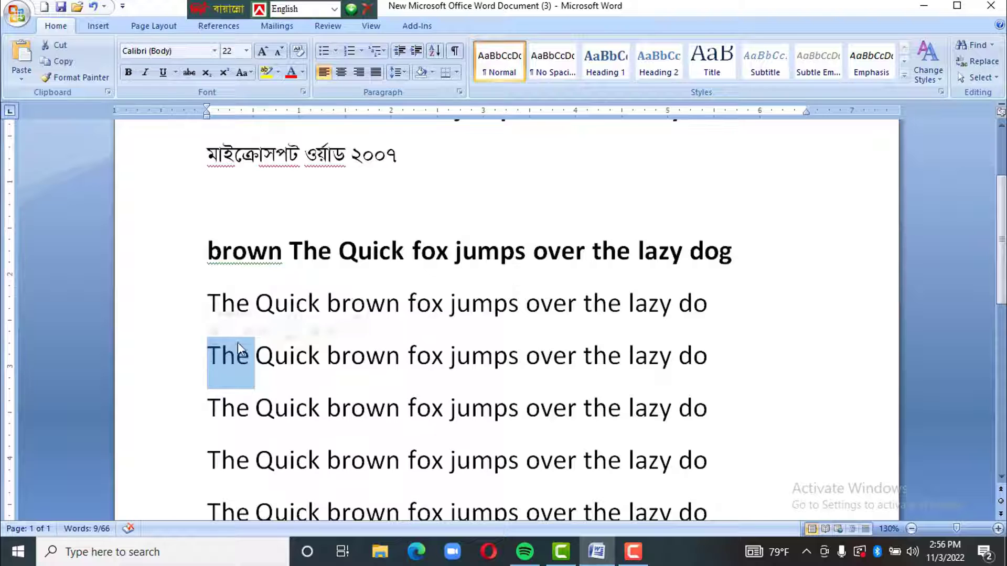
{"action": "left_click", "coordinate": [318, 364]}
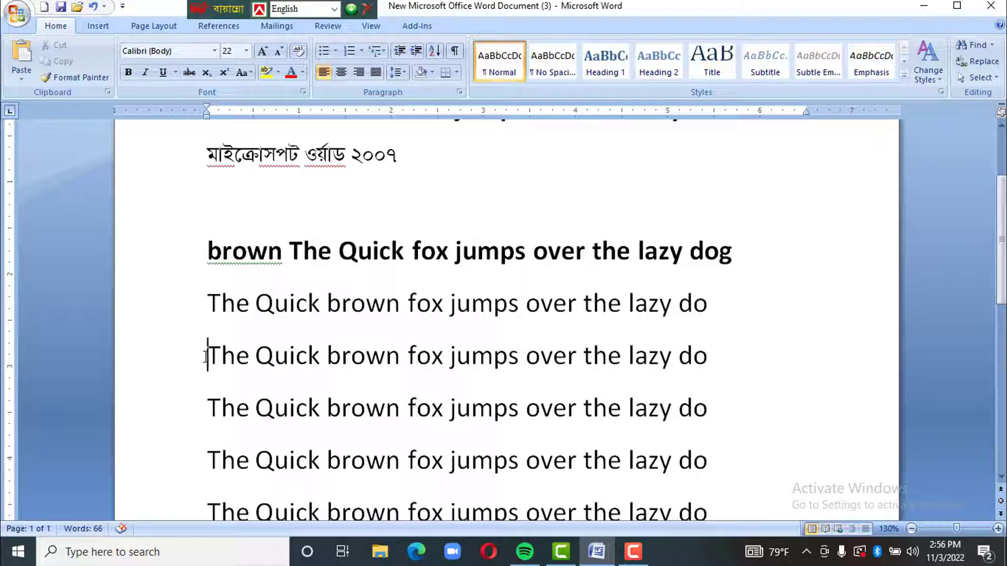
{"action": "left_click_drag", "start_coordinate": [206, 356], "coordinate": [696, 348]}
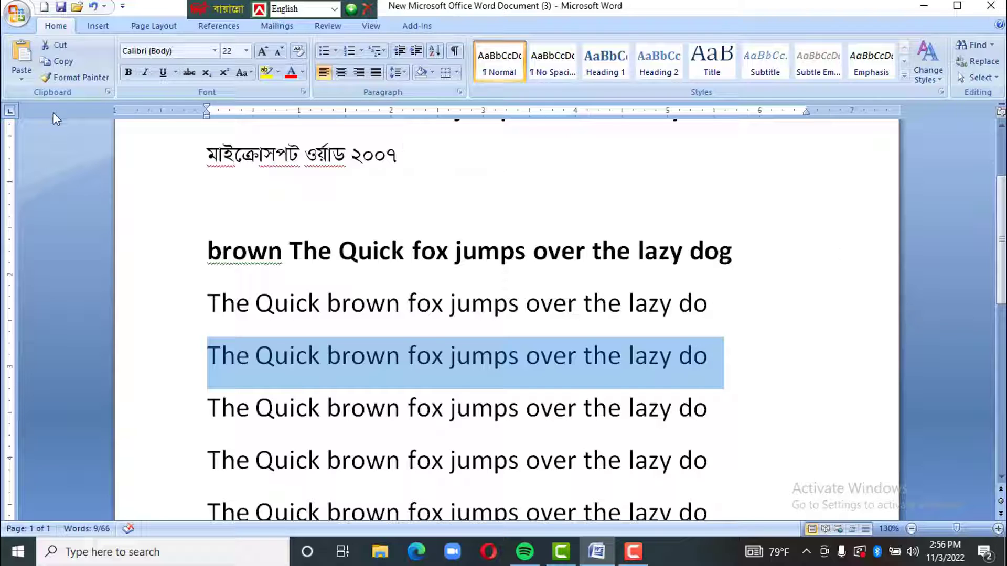
{"action": "left_click", "coordinate": [65, 78]}
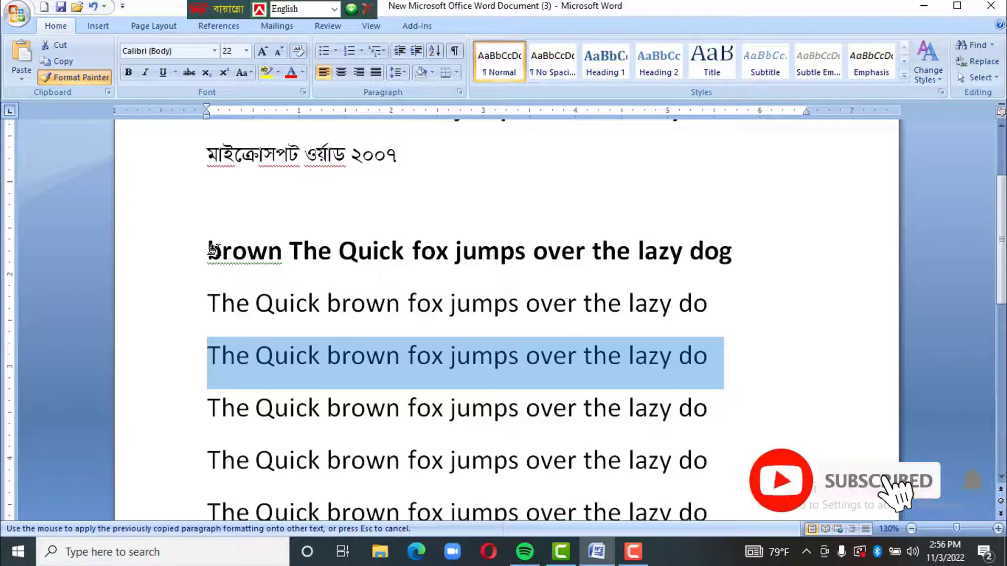
{"action": "mouse_move", "coordinate": [210, 250]}
{"action": "left_mouse_down"}
{"action": "mouse_move", "coordinate": [380, 260]}
{"action": "mouse_move", "coordinate": [624, 305]}
{"action": "mouse_move", "coordinate": [618, 254]}
{"action": "mouse_move", "coordinate": [712, 251]}
{"action": "left_mouse_up"}
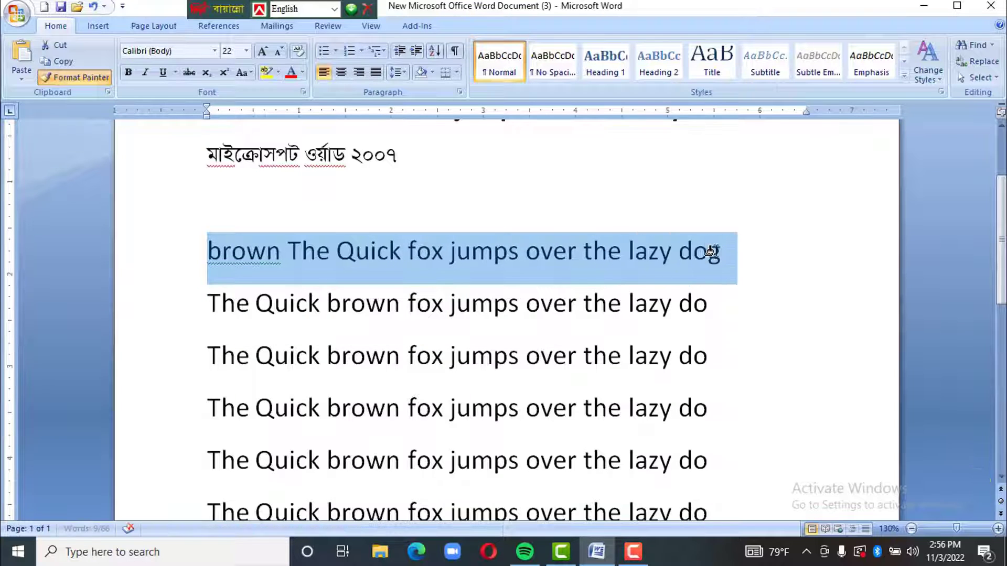